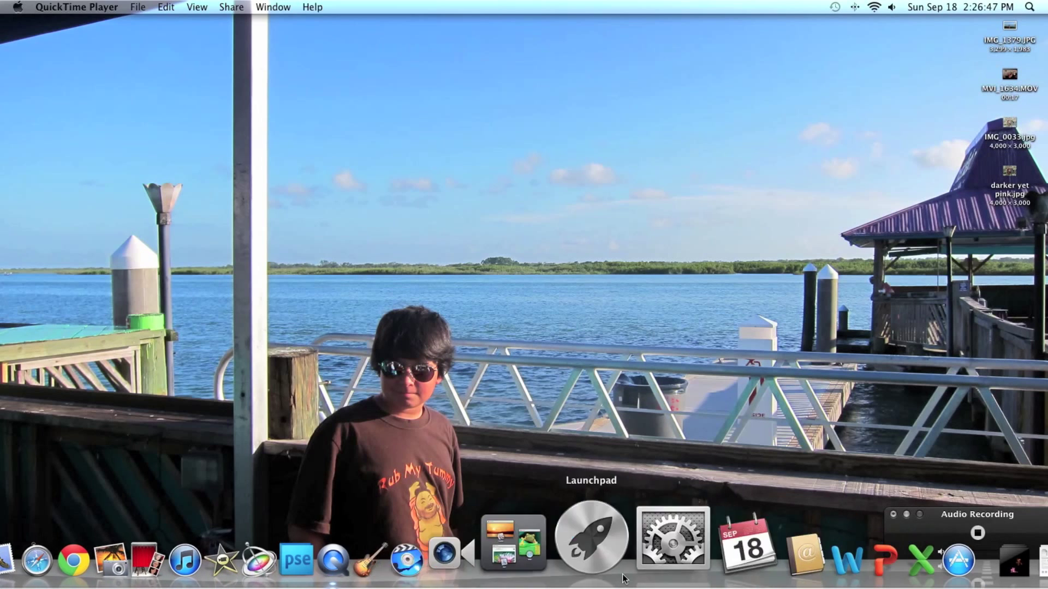
Launch Motion and create a new blank Motion project from the Project Browser
{"action": "left_click", "coordinate": [299, 536]}
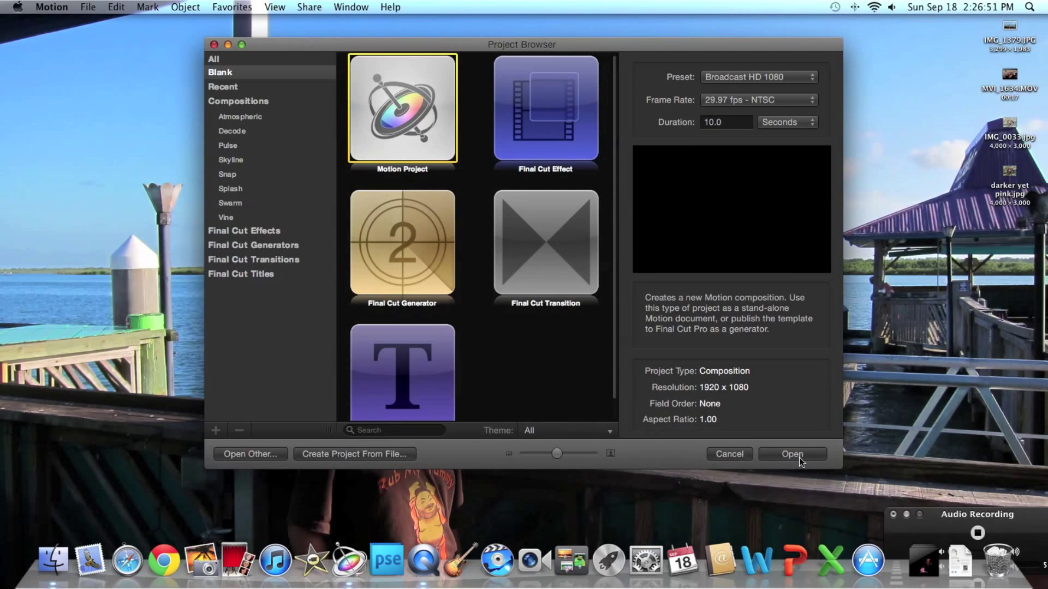
{"action": "left_click", "coordinate": [791, 459]}
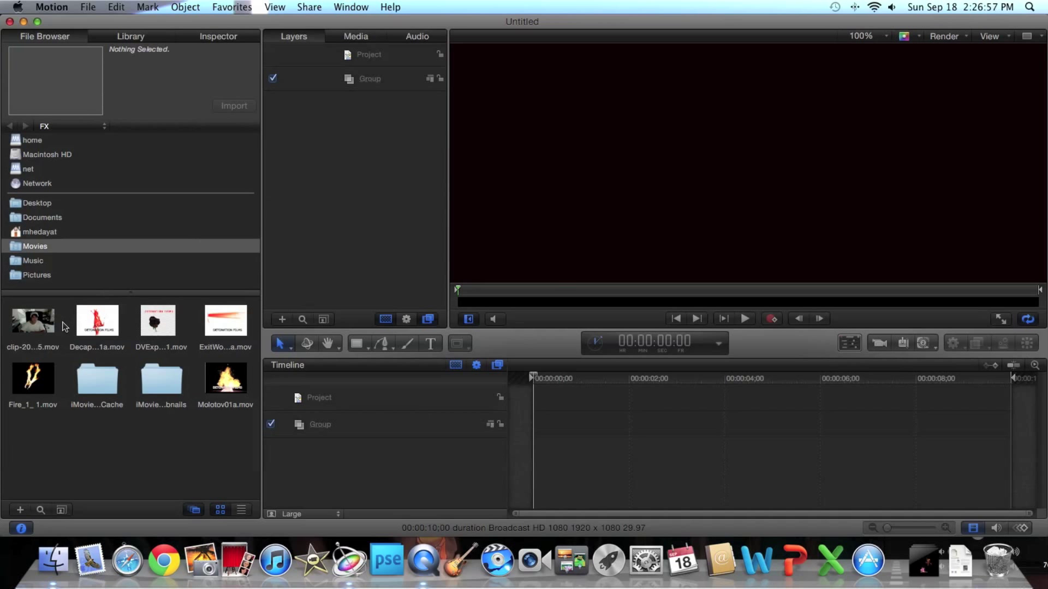
Show the Library's Generators collection and select the Gradient generator for preview
{"action": "left_click", "coordinate": [132, 36]}
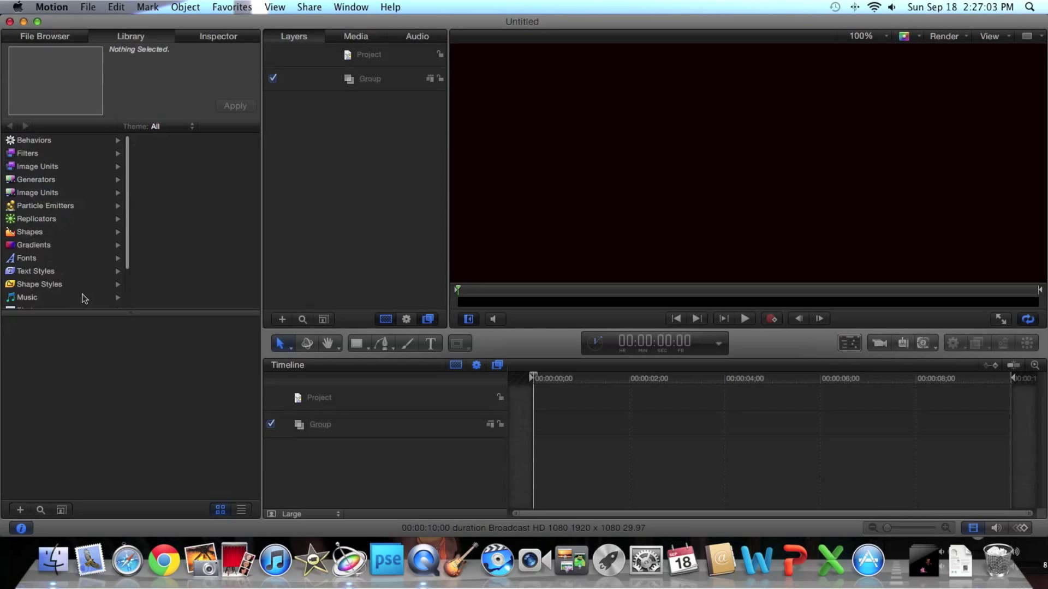
{"action": "left_click", "coordinate": [36, 179]}
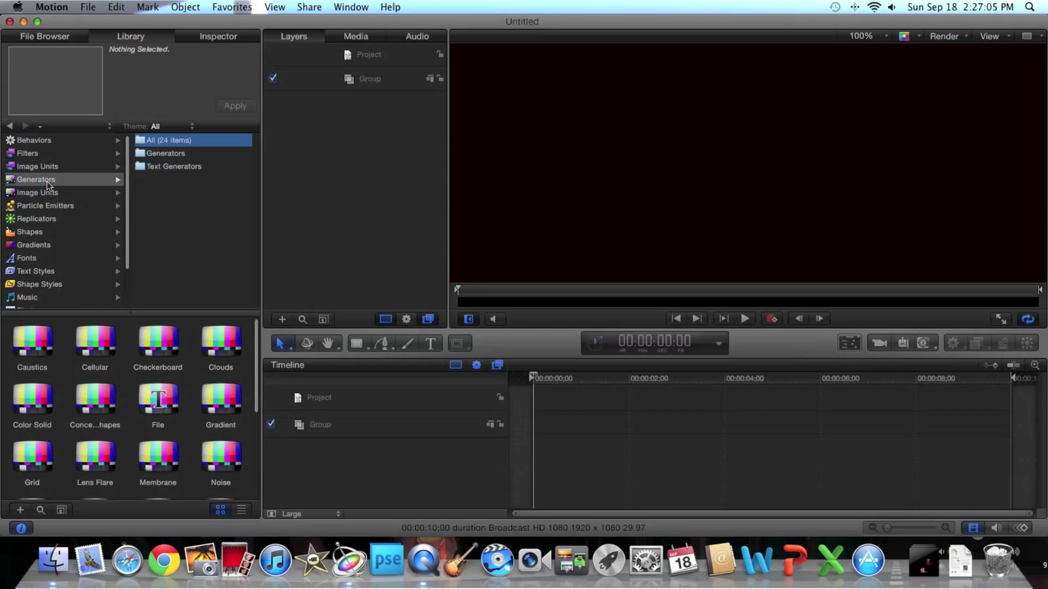
{"action": "scroll", "coordinate": [196, 323], "scroll_direction": "down", "scroll_amount": 5}
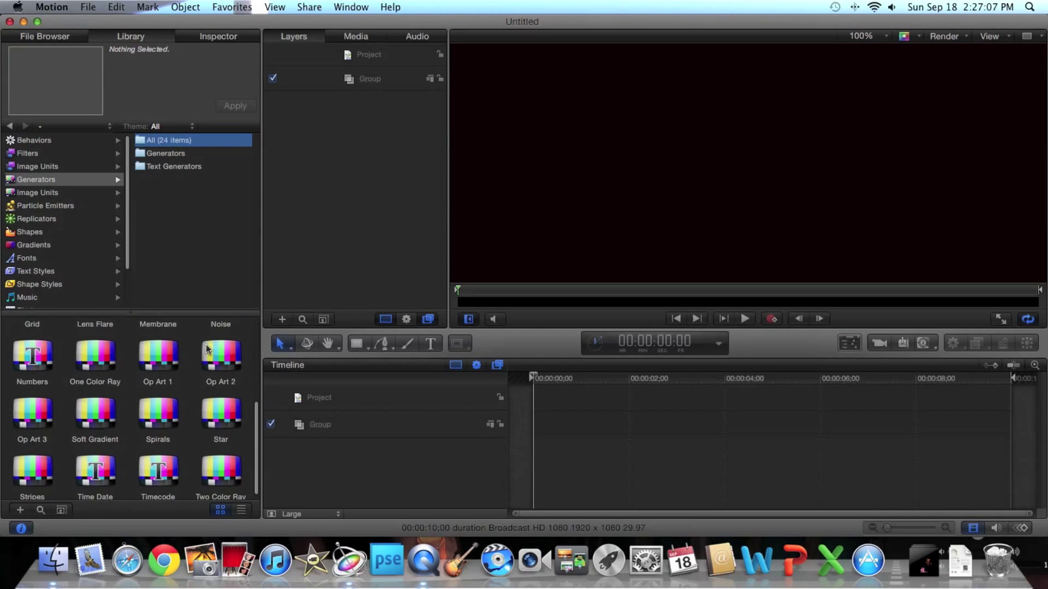
{"action": "scroll", "coordinate": [208, 348], "scroll_direction": "up", "scroll_amount": 4}
{"action": "scroll", "coordinate": [207, 348], "scroll_direction": "down", "scroll_amount": 8}
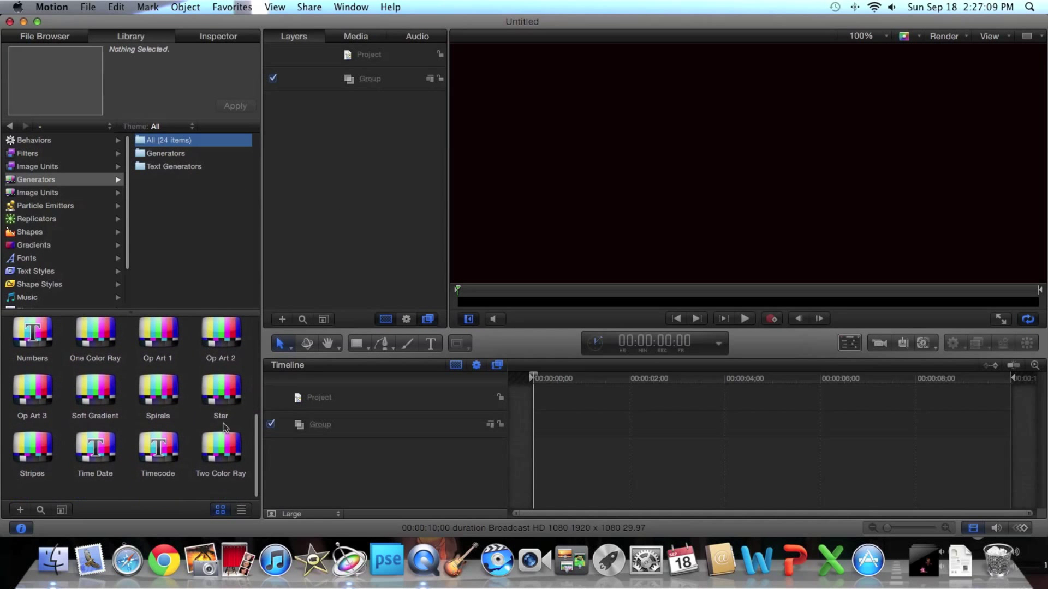
{"action": "scroll", "coordinate": [217, 478], "scroll_direction": "up", "scroll_amount": 10}
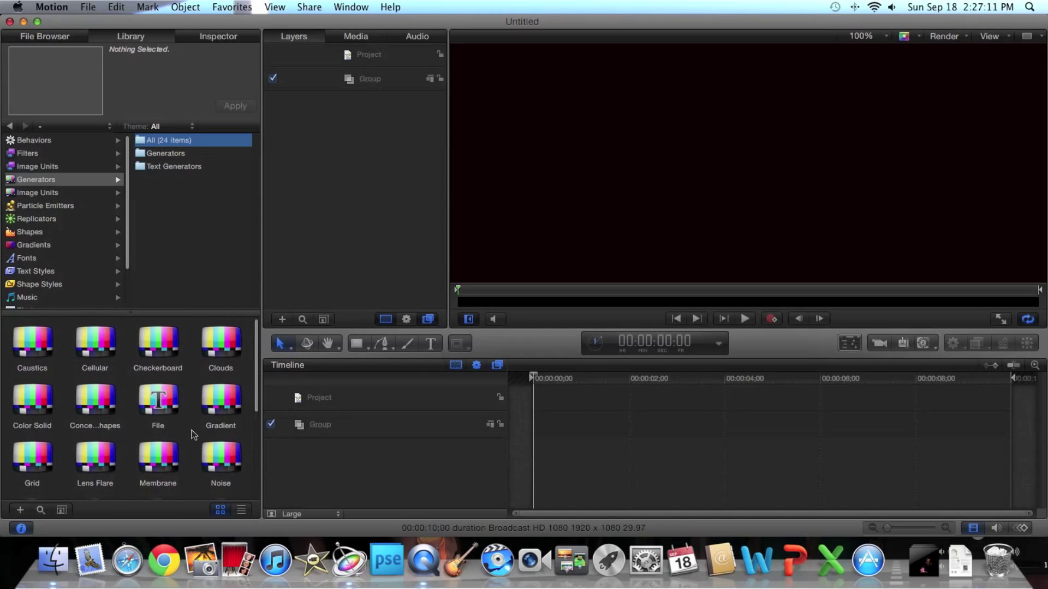
{"action": "left_click", "coordinate": [221, 405]}
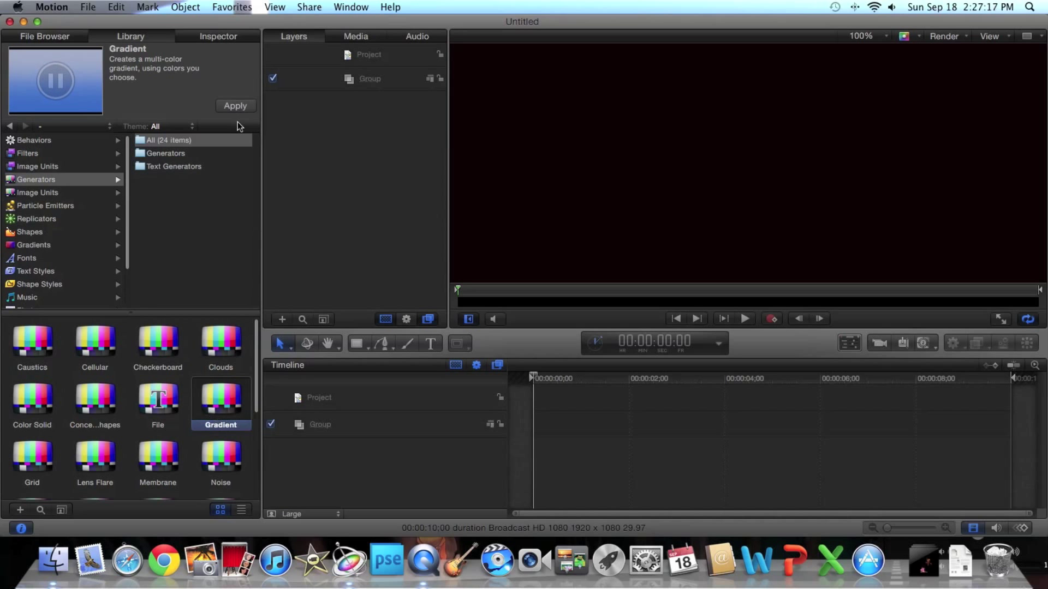
Drag the Gradient generator from the Library and drop it onto the canvas as a new layer
{"action": "left_click_drag", "start_coordinate": [210, 400], "coordinate": [707, 452]}
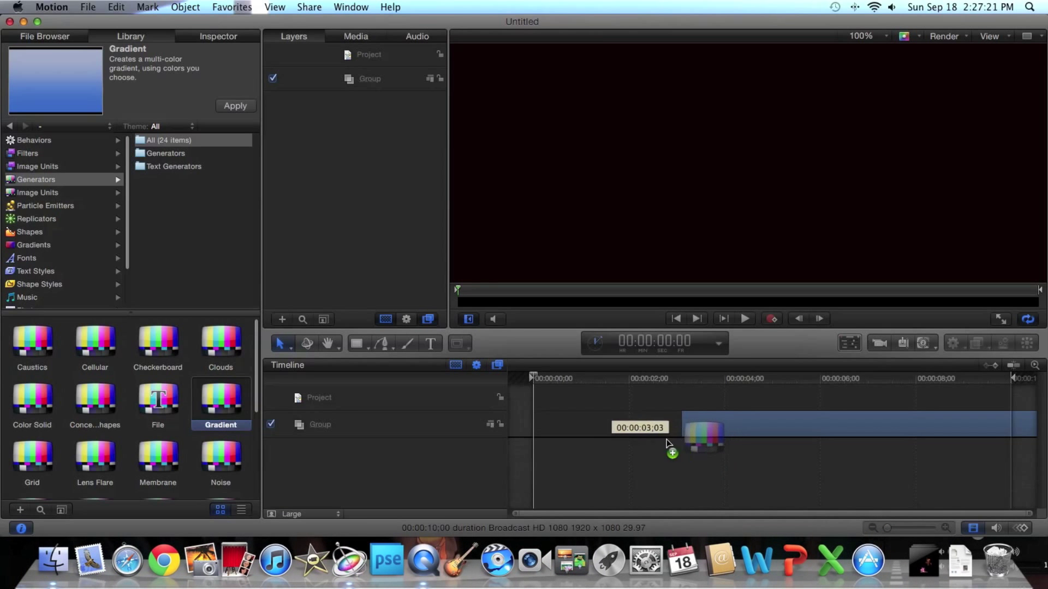
{"action": "left_click_drag", "start_coordinate": [708, 451], "coordinate": [682, 147]}
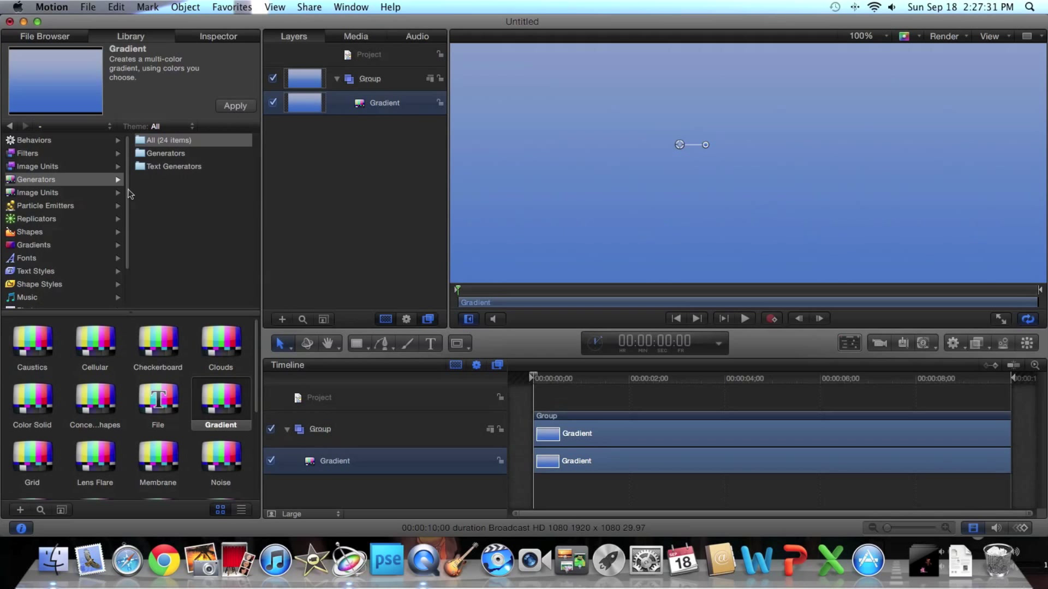
Apply the Rainbow preset from the Gradients collection to the Gradient layer
{"action": "left_click", "coordinate": [39, 245]}
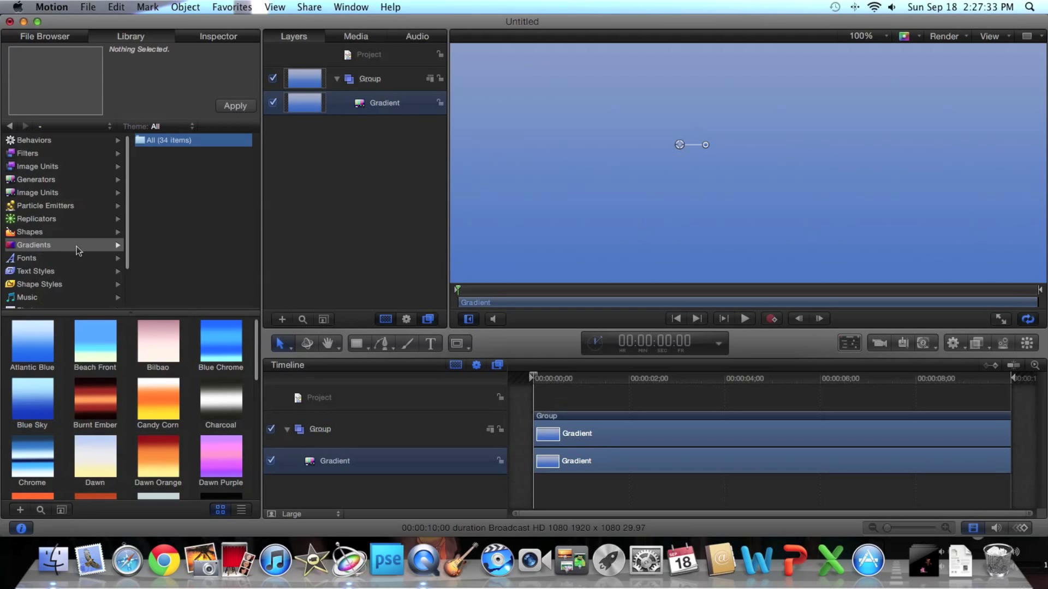
{"action": "scroll", "coordinate": [98, 382], "scroll_direction": "down", "scroll_amount": 5}
{"action": "scroll", "coordinate": [98, 382], "scroll_direction": "down", "scroll_amount": 5}
{"action": "scroll", "coordinate": [104, 384], "scroll_direction": "down", "scroll_amount": 3}
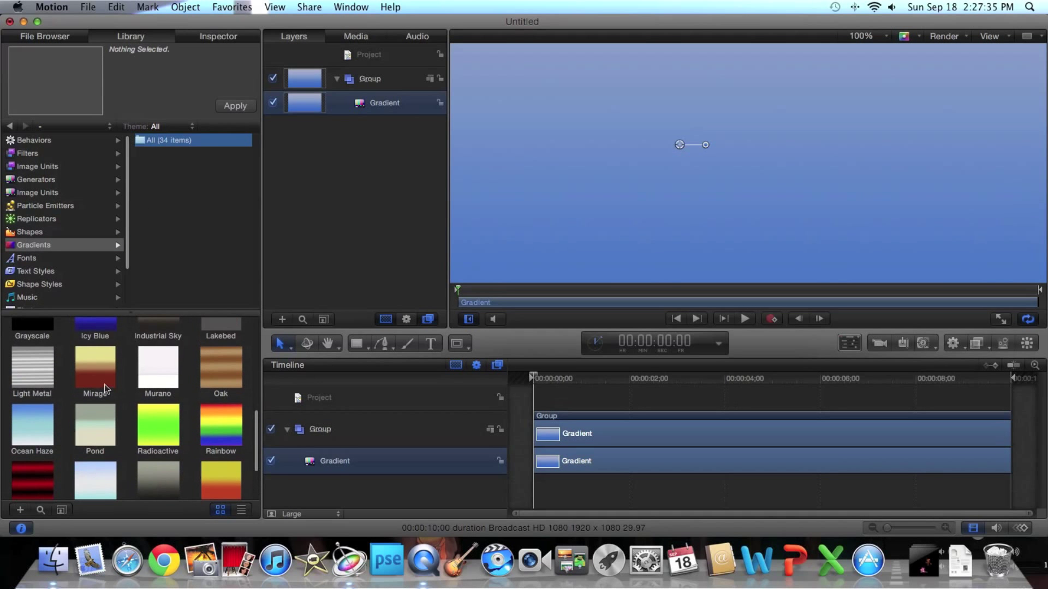
{"action": "scroll", "coordinate": [155, 445], "scroll_direction": "up", "scroll_amount": 1}
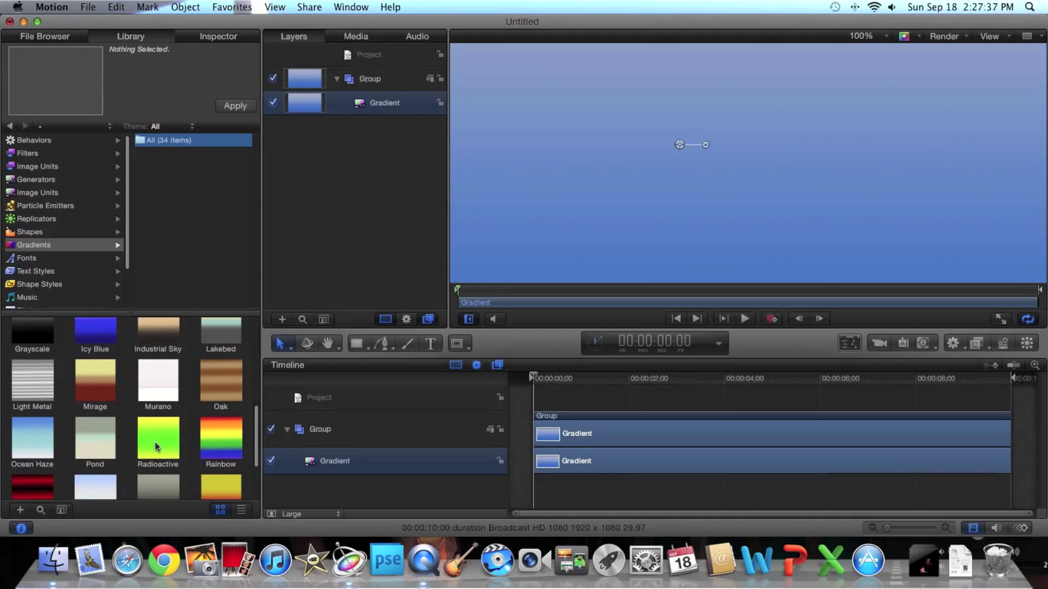
{"action": "mouse_move", "coordinate": [156, 447]}
{"action": "left_mouse_down"}
{"action": "mouse_move", "coordinate": [739, 207]}
{"action": "mouse_move", "coordinate": [758, 273]}
{"action": "mouse_move", "coordinate": [607, 114]}
{"action": "mouse_move", "coordinate": [595, 115]}
{"action": "left_mouse_up"}
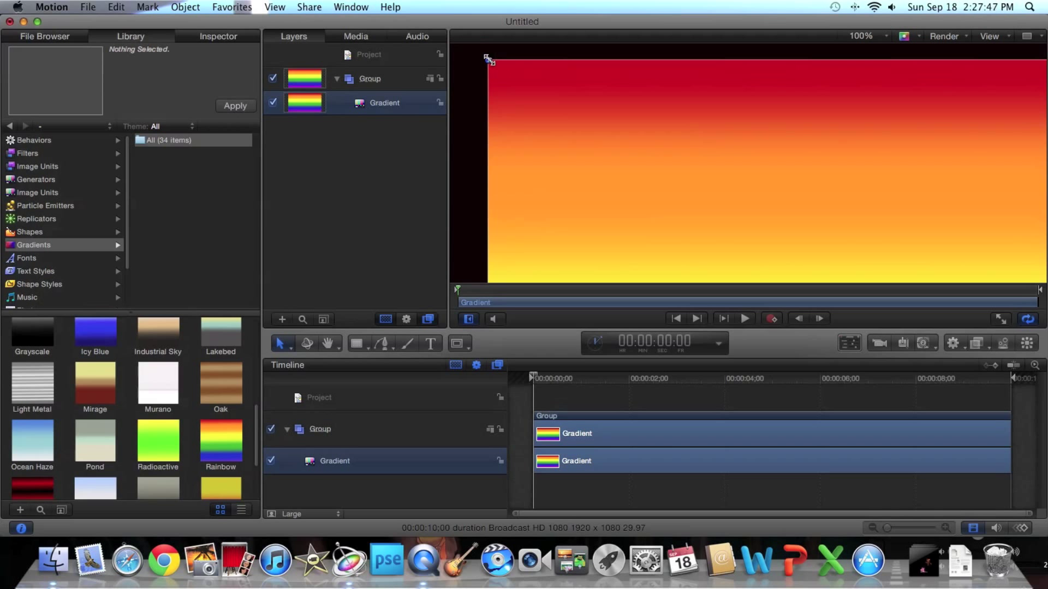
Resize and reposition the rainbow gradient so it sits toward the top of the frame
{"action": "left_click_drag", "start_coordinate": [488, 60], "coordinate": [814, 246]}
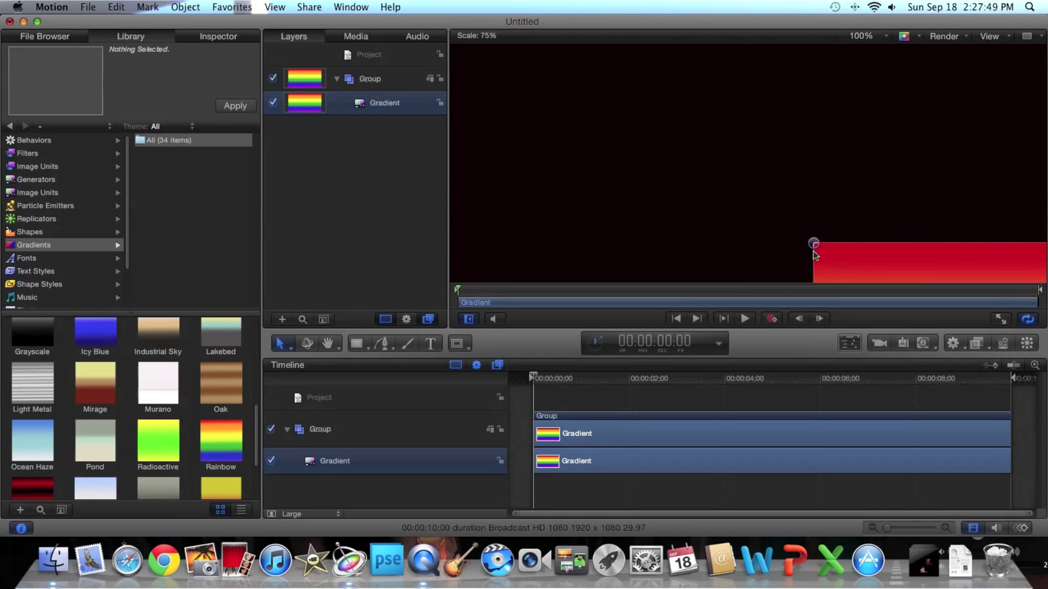
{"action": "mouse_move", "coordinate": [814, 245]}
{"action": "left_mouse_down"}
{"action": "mouse_move", "coordinate": [560, 121]}
{"action": "mouse_move", "coordinate": [789, 248]}
{"action": "left_mouse_up"}
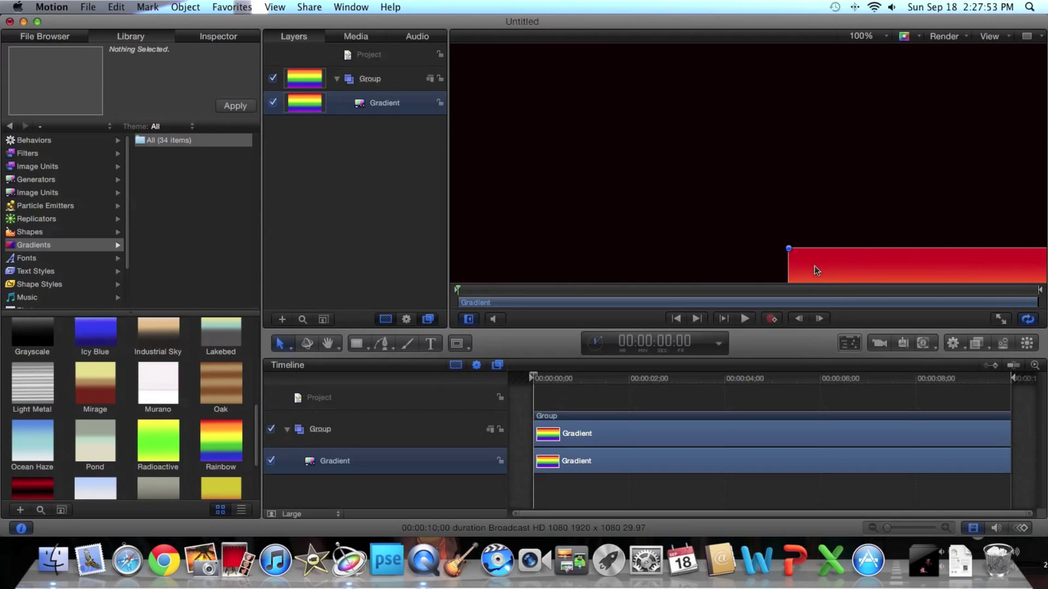
{"action": "mouse_move", "coordinate": [788, 249]}
{"action": "left_mouse_down"}
{"action": "mouse_move", "coordinate": [597, 88]}
{"action": "mouse_move", "coordinate": [835, 242]}
{"action": "left_mouse_up"}
{"action": "left_click_drag", "start_coordinate": [903, 251], "coordinate": [663, 146]}
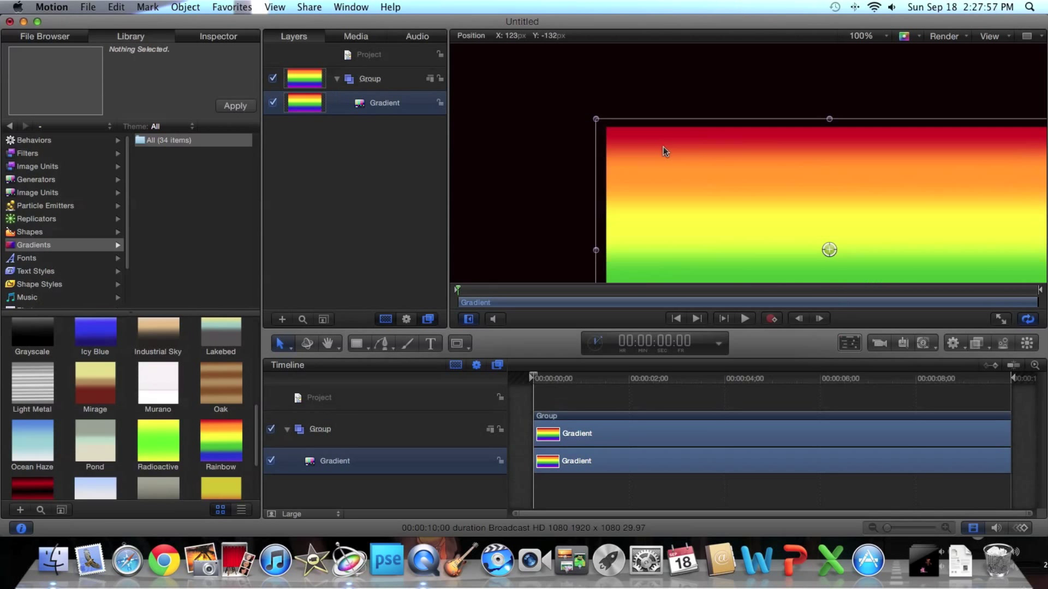
{"action": "key", "text": "super+z"}
{"action": "mouse_move", "coordinate": [598, 225]}
{"action": "left_mouse_down"}
{"action": "mouse_move", "coordinate": [672, 267]}
{"action": "mouse_move", "coordinate": [624, 129]}
{"action": "mouse_move", "coordinate": [582, 117]}
{"action": "left_mouse_up"}
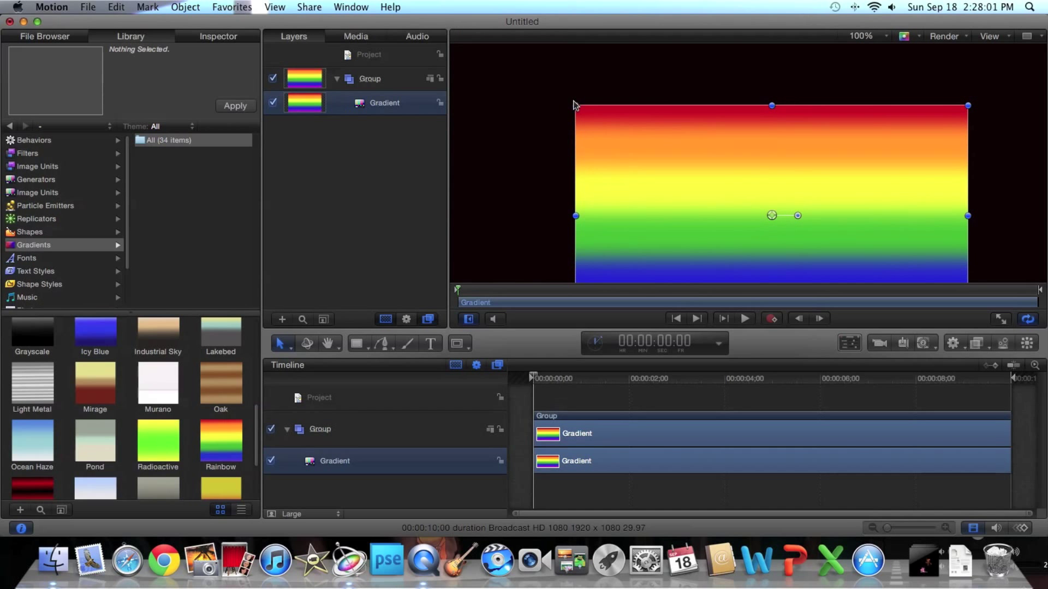
{"action": "left_click_drag", "start_coordinate": [642, 161], "coordinate": [637, 122]}
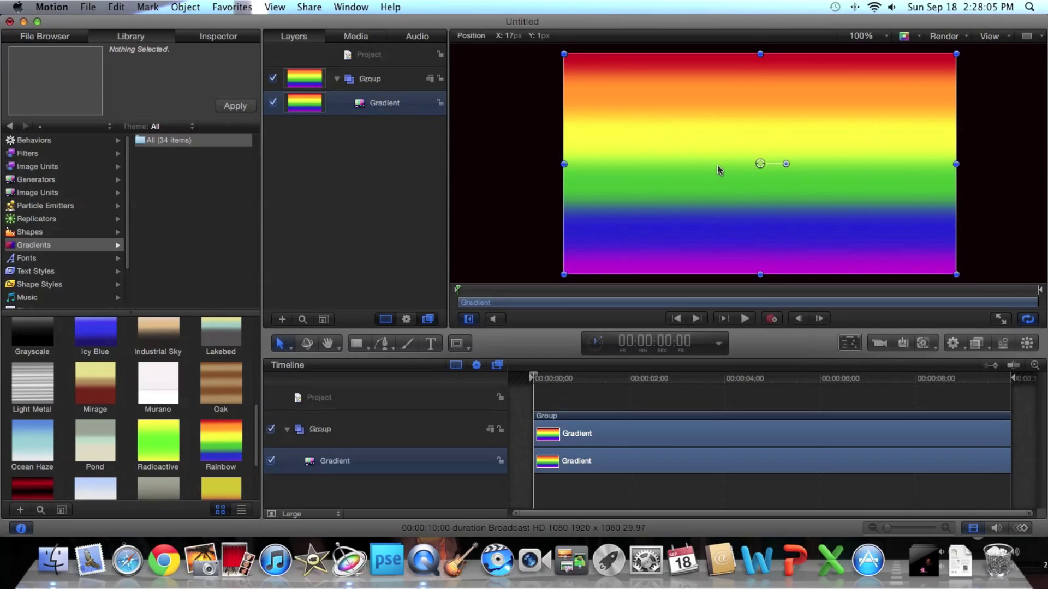
{"action": "left_click_drag", "start_coordinate": [717, 164], "coordinate": [700, 167]}
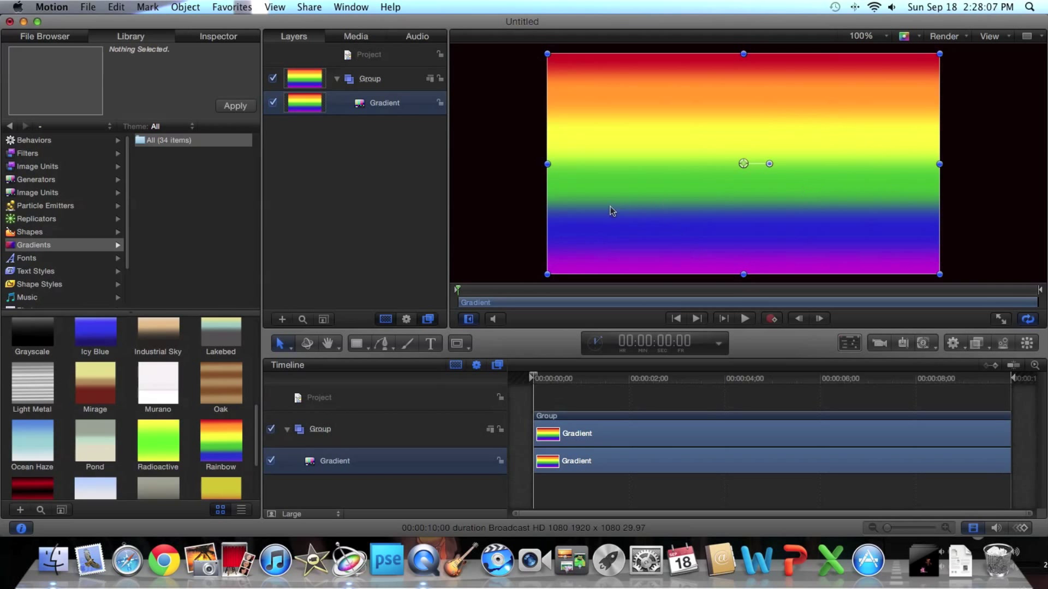
Stretch the gradient's left, right, top and bottom edges past the frame, then deselect it
{"action": "left_click_drag", "start_coordinate": [549, 164], "coordinate": [451, 165]}
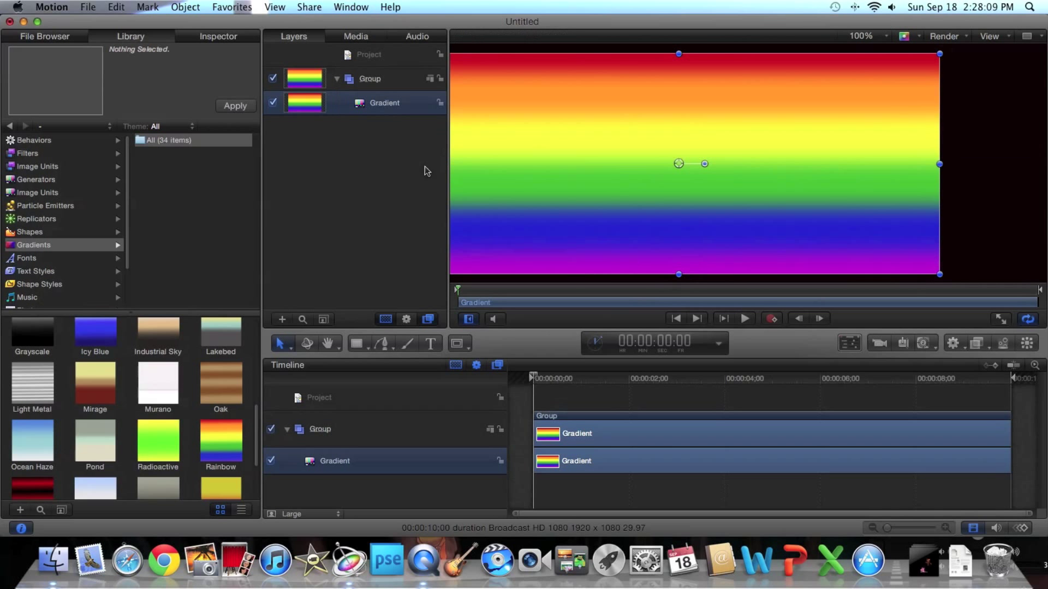
{"action": "left_click_drag", "start_coordinate": [939, 165], "coordinate": [1043, 174]}
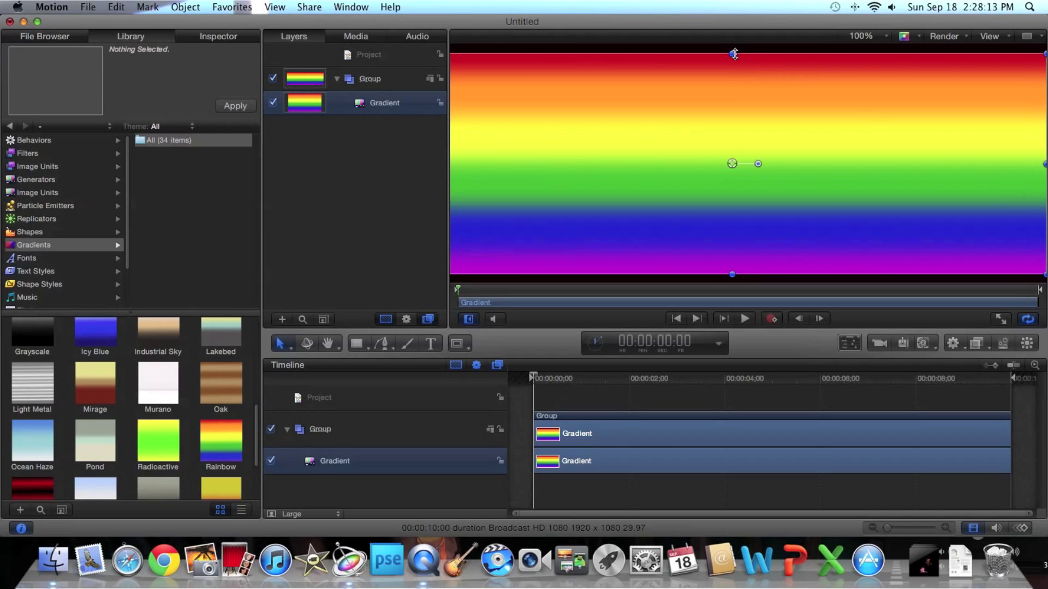
{"action": "left_click_drag", "start_coordinate": [733, 55], "coordinate": [734, 24]}
{"action": "left_click_drag", "start_coordinate": [732, 277], "coordinate": [734, 319]}
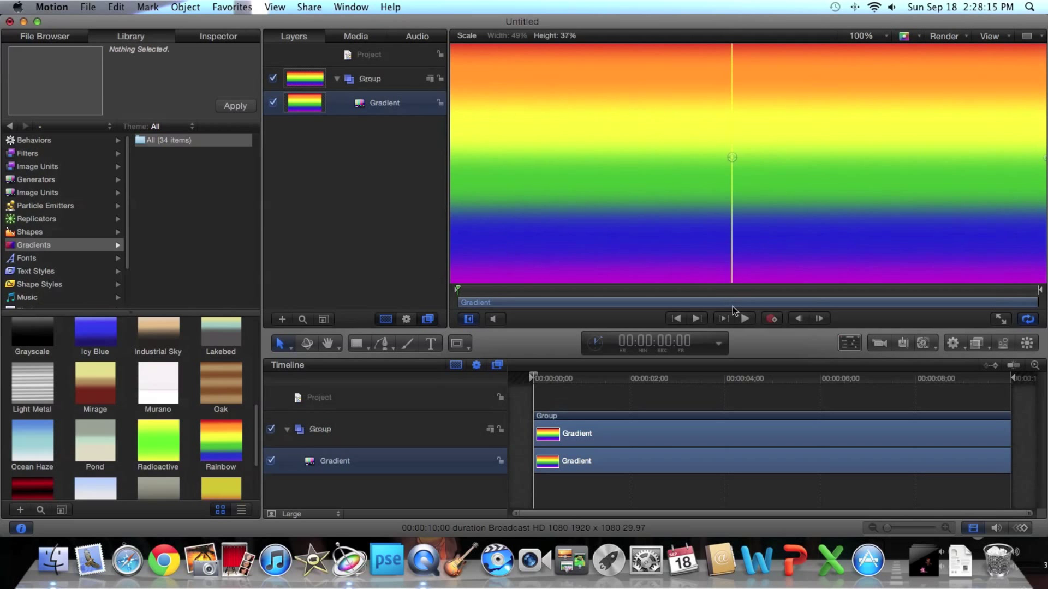
{"action": "left_click_drag", "start_coordinate": [736, 218], "coordinate": [765, 218]}
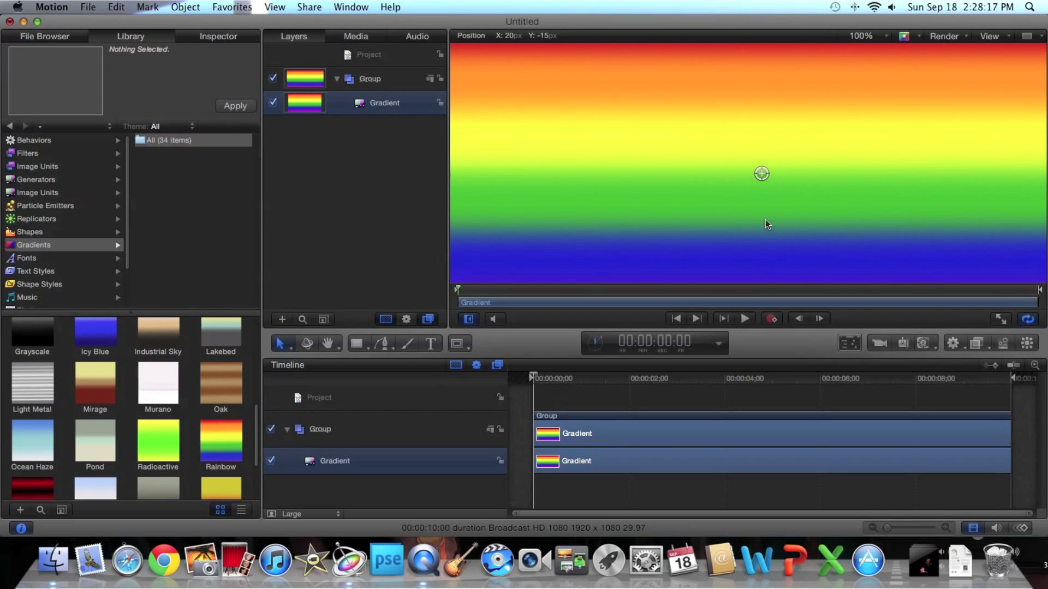
{"action": "left_click", "coordinate": [531, 393]}
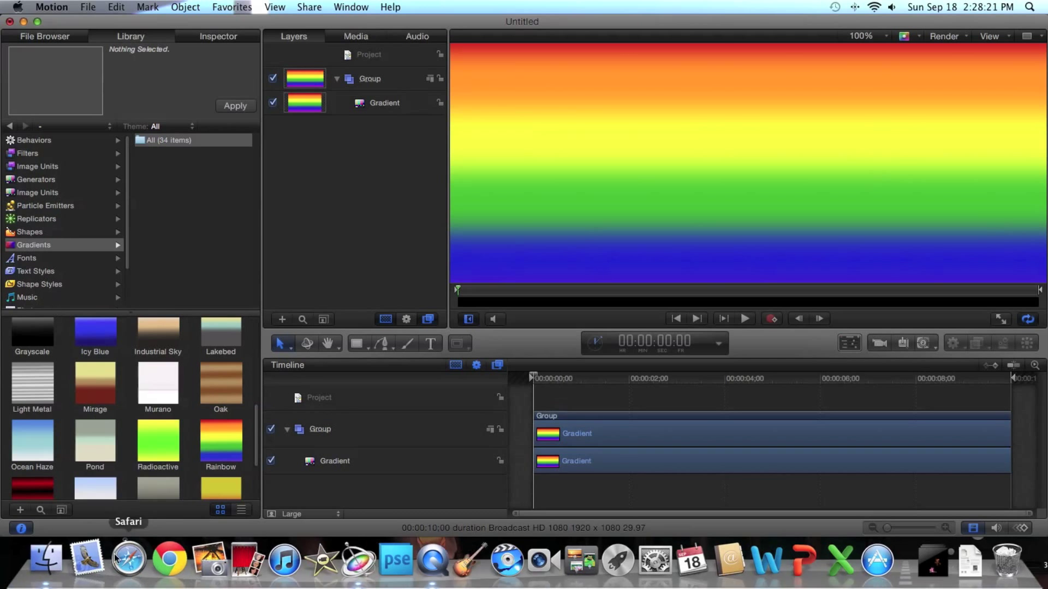
Add the DVExplosion01 clip from Movies in the File Browser onto the canvas above the gradient
{"action": "left_click", "coordinate": [32, 40]}
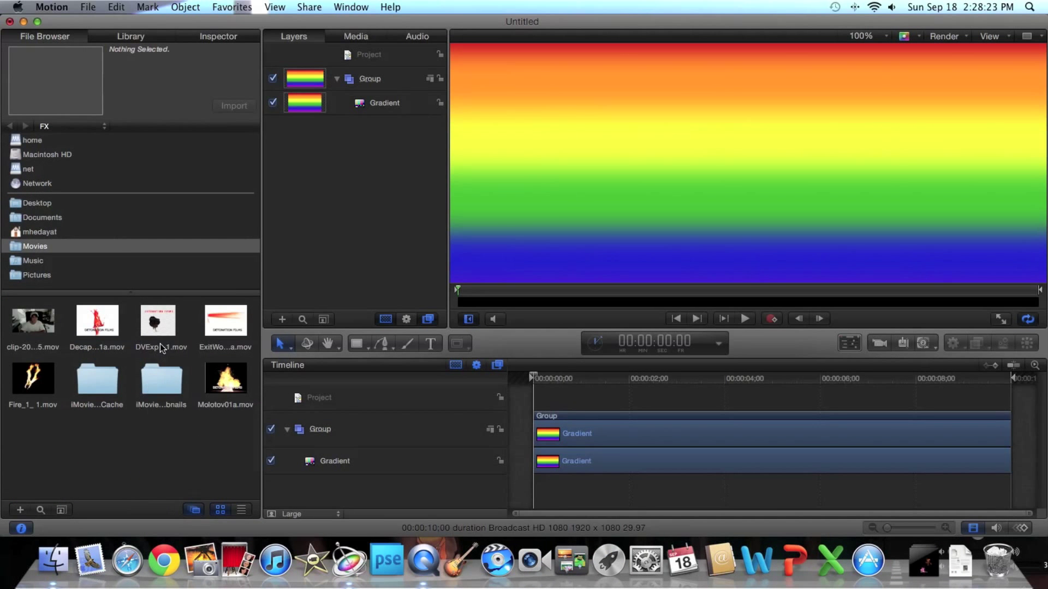
{"action": "mouse_move", "coordinate": [157, 321]}
{"action": "left_mouse_down"}
{"action": "mouse_move", "coordinate": [696, 234]}
{"action": "mouse_move", "coordinate": [728, 197]}
{"action": "left_mouse_up"}
{"action": "left_click_drag", "start_coordinate": [533, 378], "coordinate": [558, 378]}
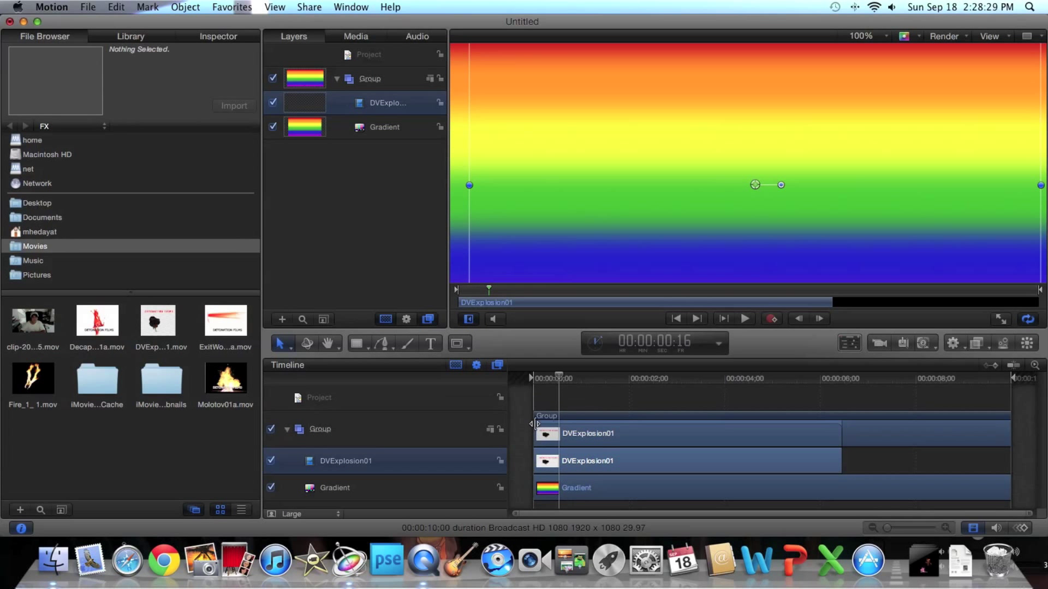
Align the explosion clip's timeline bar to 00:00:00:00 and return the playhead to the first frame
{"action": "left_click_drag", "start_coordinate": [537, 433], "coordinate": [563, 433]}
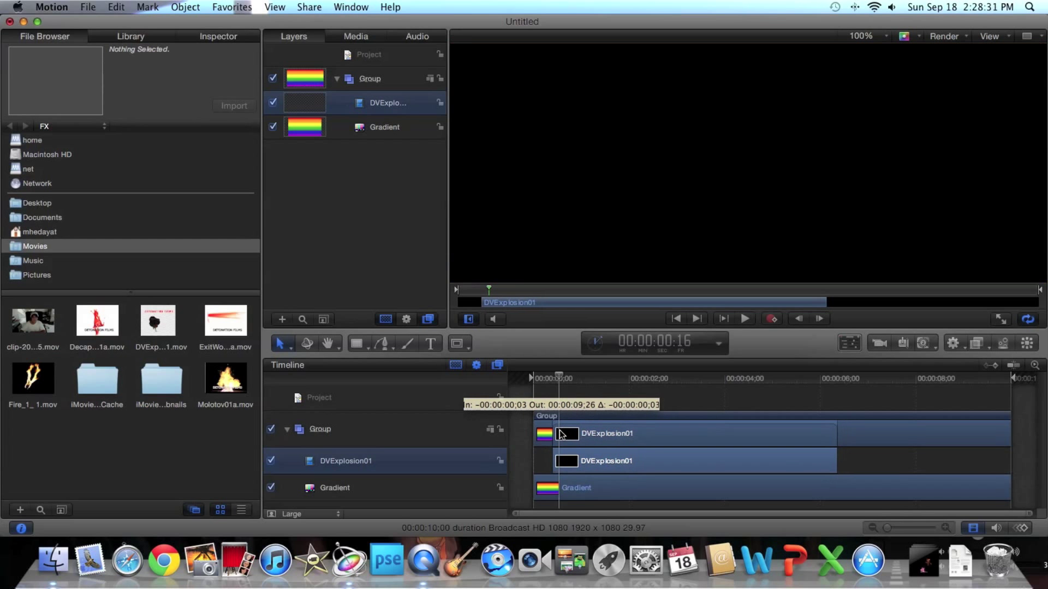
{"action": "left_click_drag", "start_coordinate": [562, 434], "coordinate": [539, 433]}
{"action": "left_click_drag", "start_coordinate": [557, 379], "coordinate": [507, 379]}
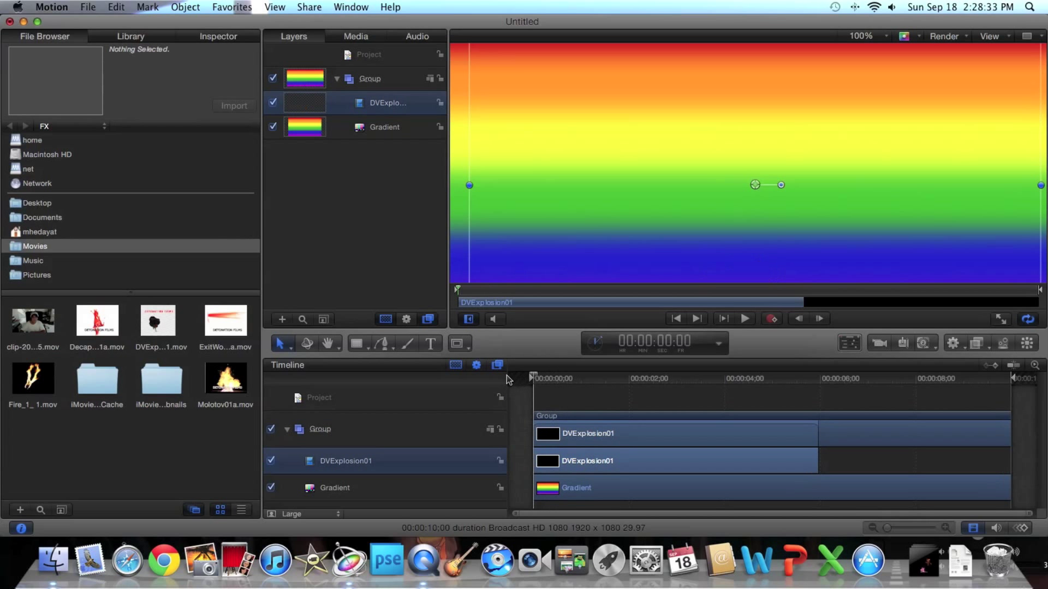
{"action": "left_click", "coordinate": [591, 204]}
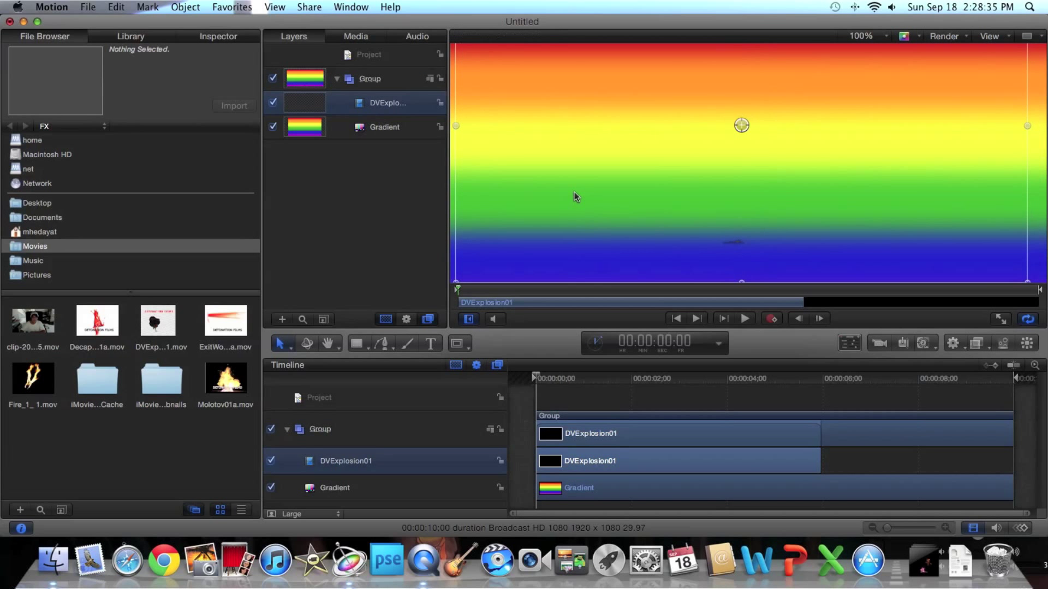
{"action": "left_click", "coordinate": [574, 192]}
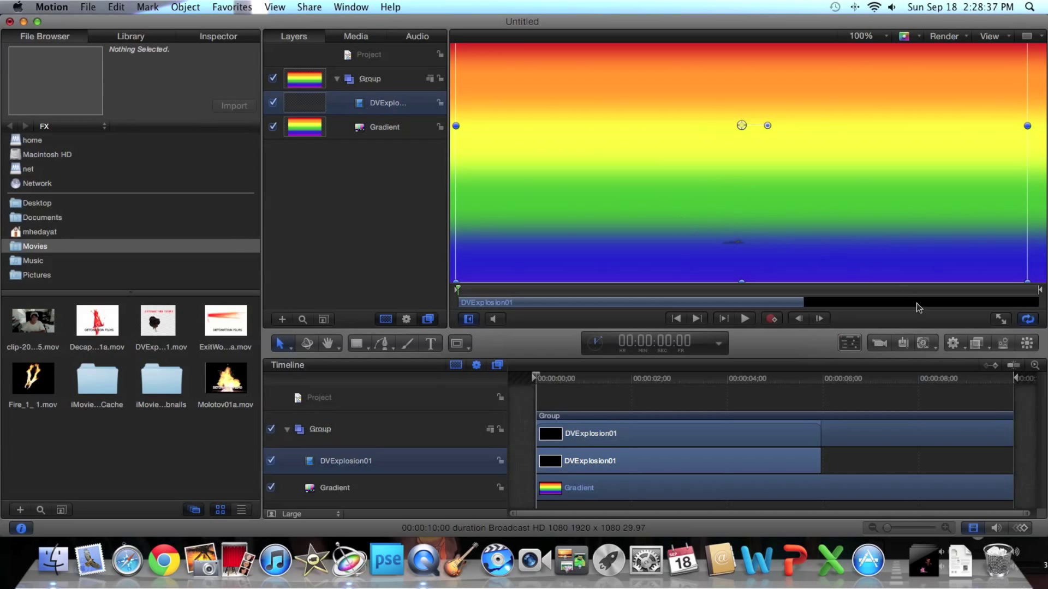
{"action": "left_click", "coordinate": [528, 417]}
Play the composition through, rewind the playhead to the start and switch to QuickTime Player
{"action": "key", "text": "space"}
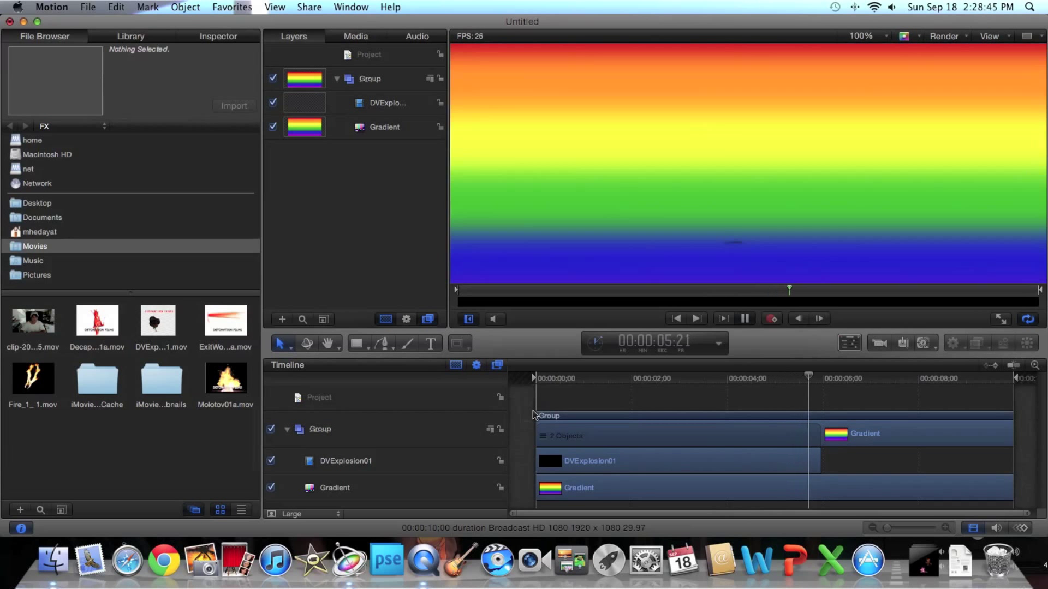
{"action": "key", "text": "space"}
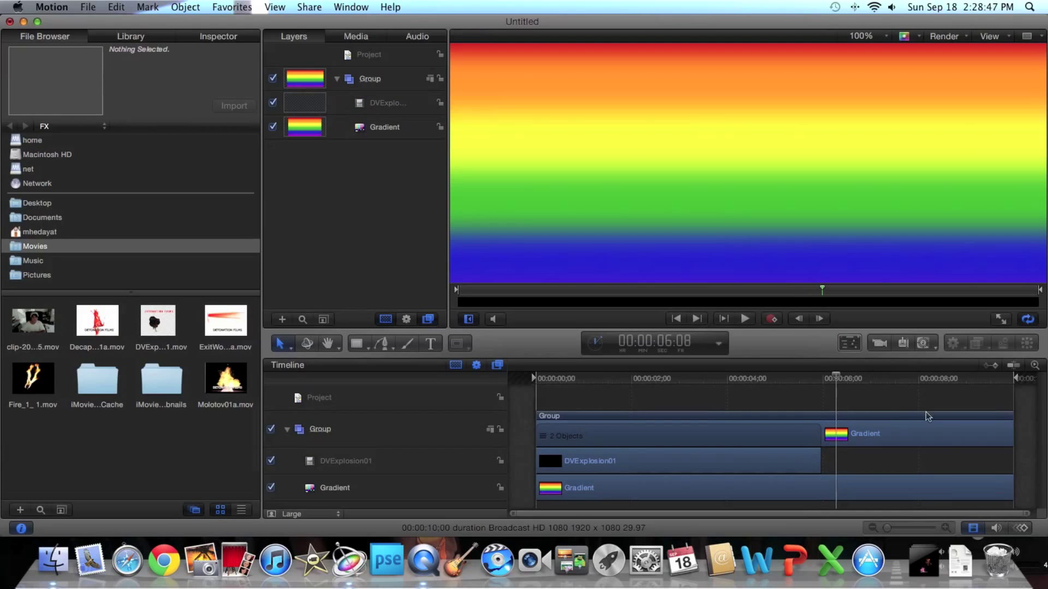
{"action": "left_click_drag", "start_coordinate": [837, 379], "coordinate": [536, 379]}
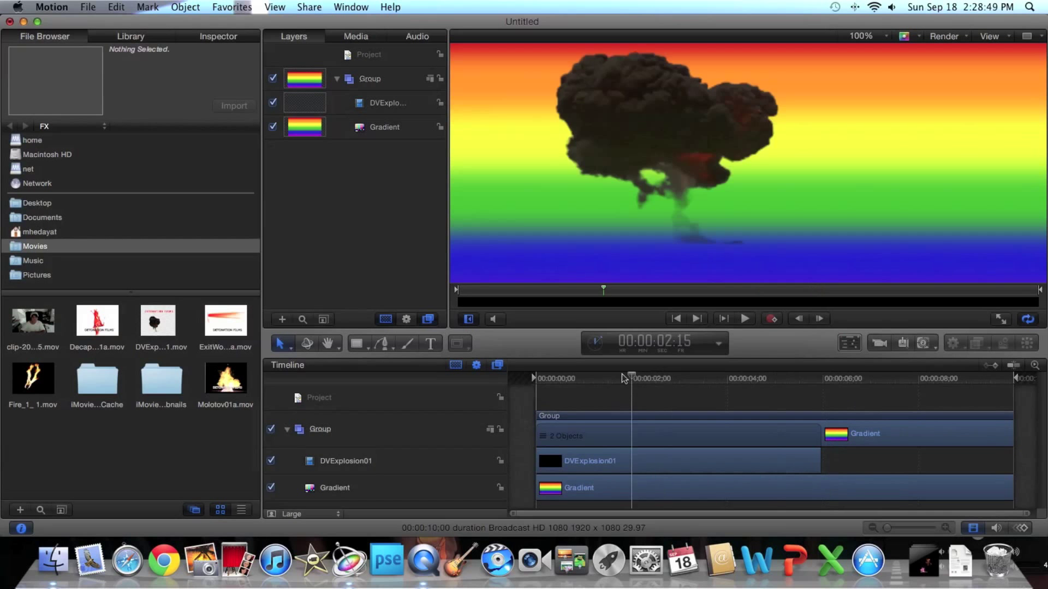
{"action": "left_click", "coordinate": [759, 541]}
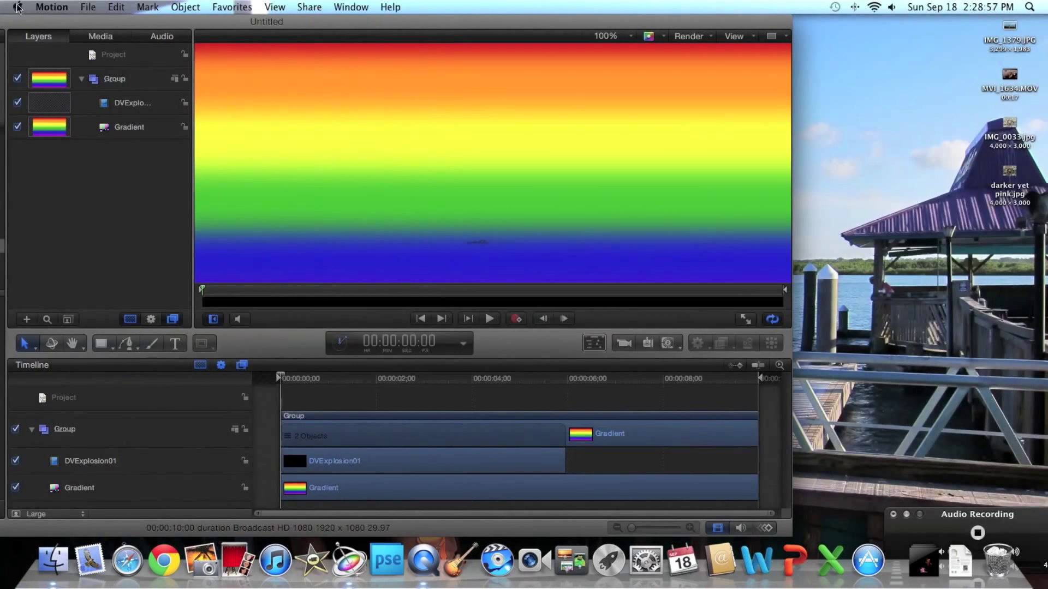
Move the QuickTime Audio Recording window toward the centre of the screen
{"action": "left_click_drag", "start_coordinate": [981, 505], "coordinate": [691, 295]}
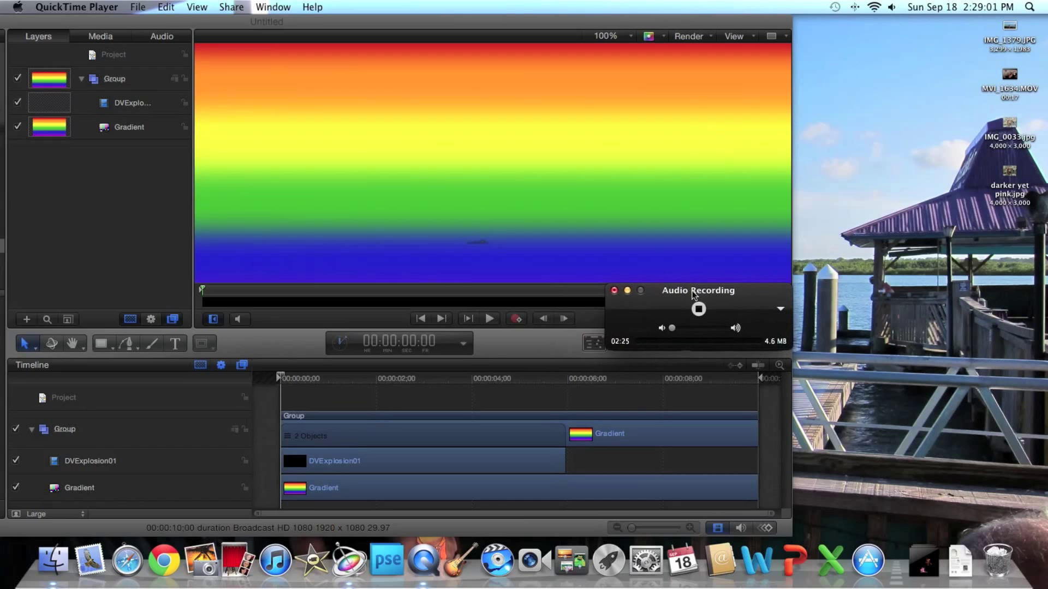